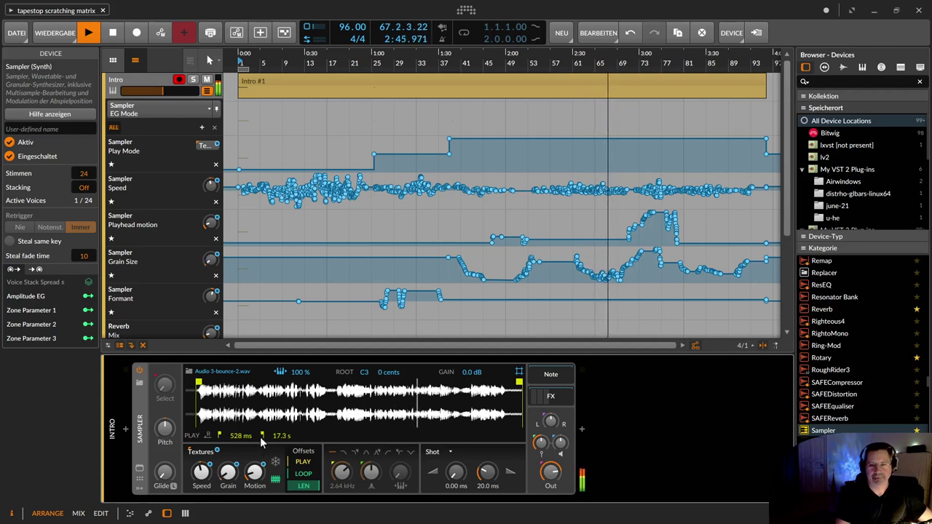
Select the Intro track, check its Sampler device, and stop the arrangement playback
click(164, 85)
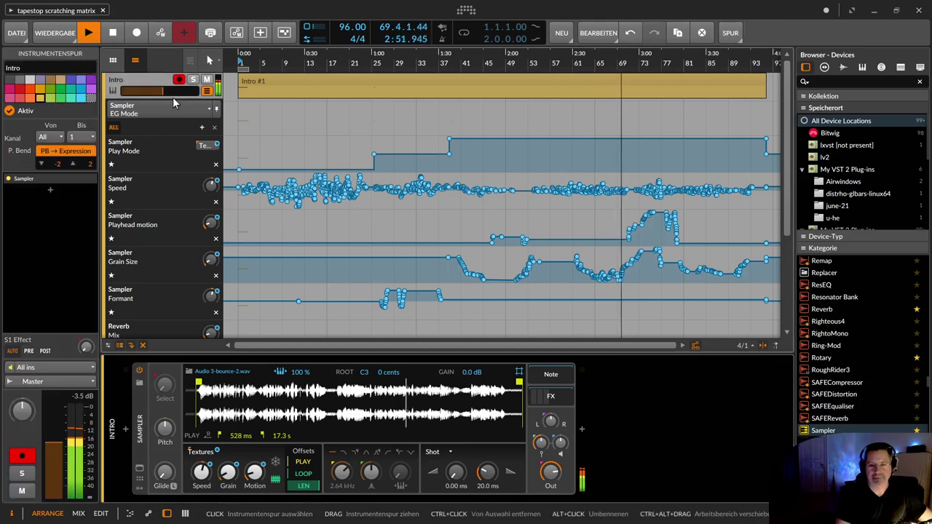
click(145, 419)
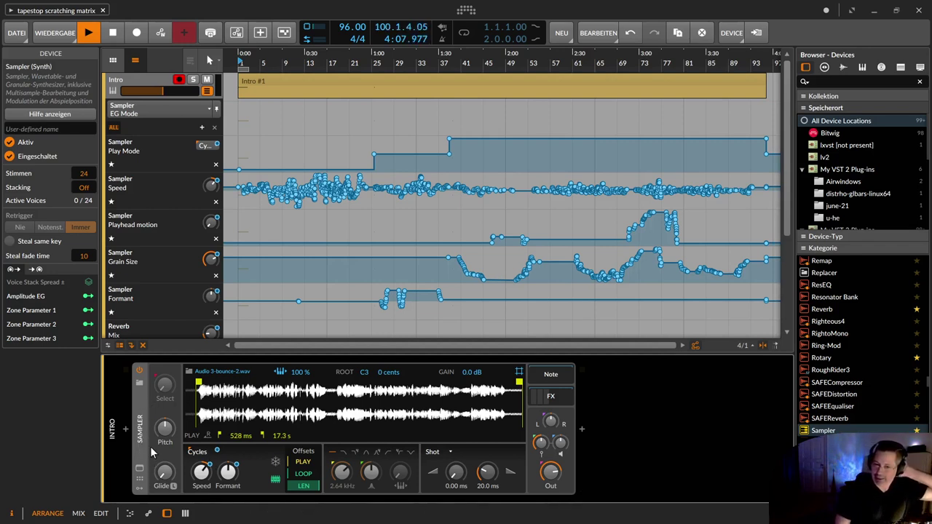
click(151, 81)
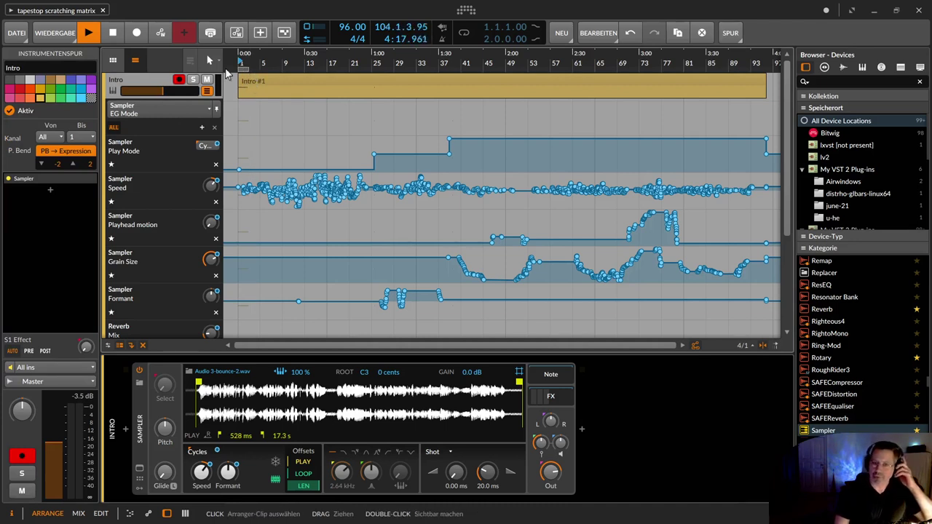
click(113, 33)
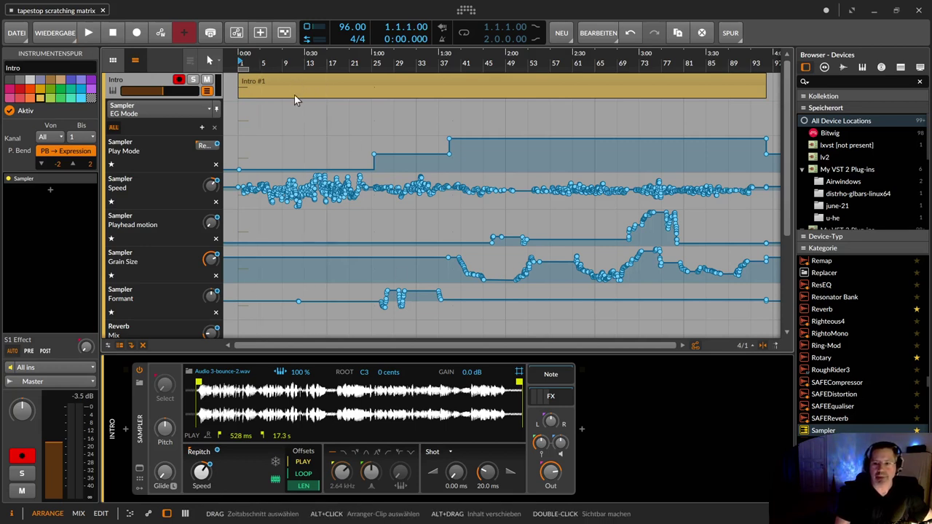
Switch the Sampler's envelope mode to AHDSR and view the available play modes, keeping Repitch
click(443, 452)
click(446, 465)
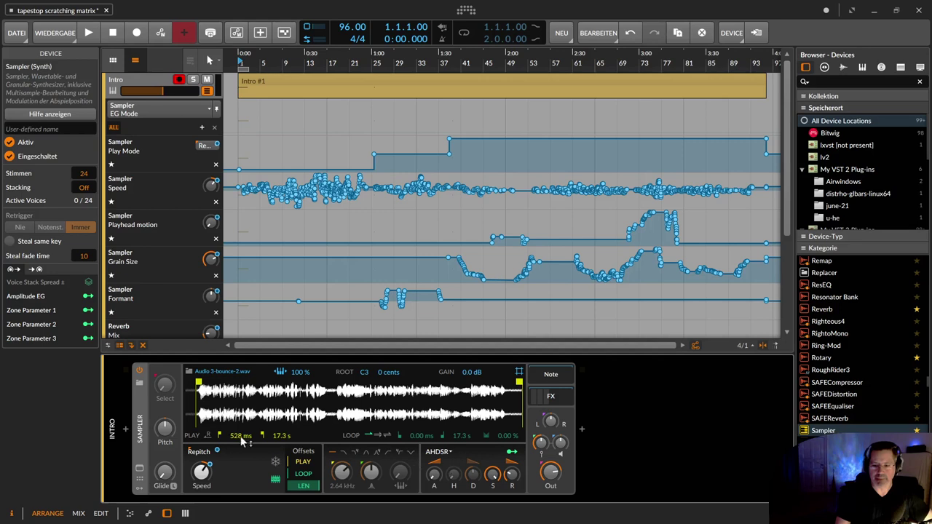
click(206, 454)
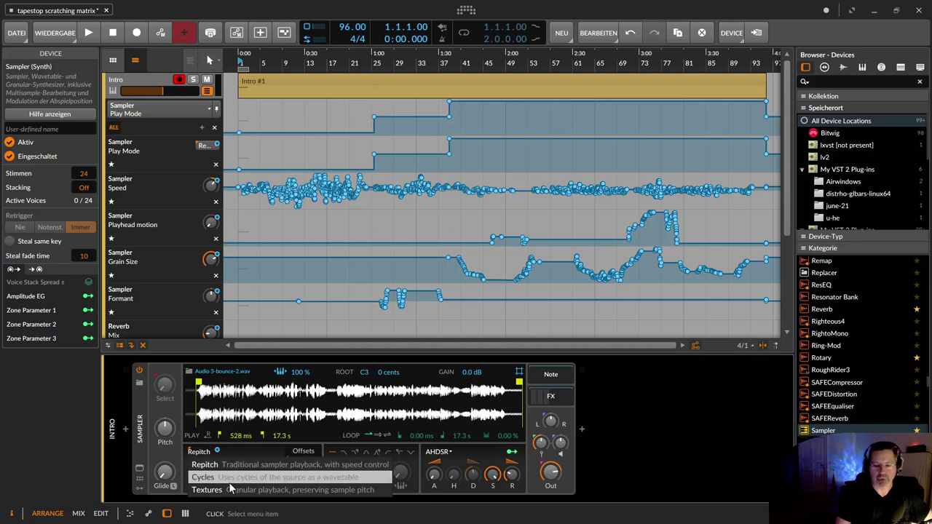
click(232, 448)
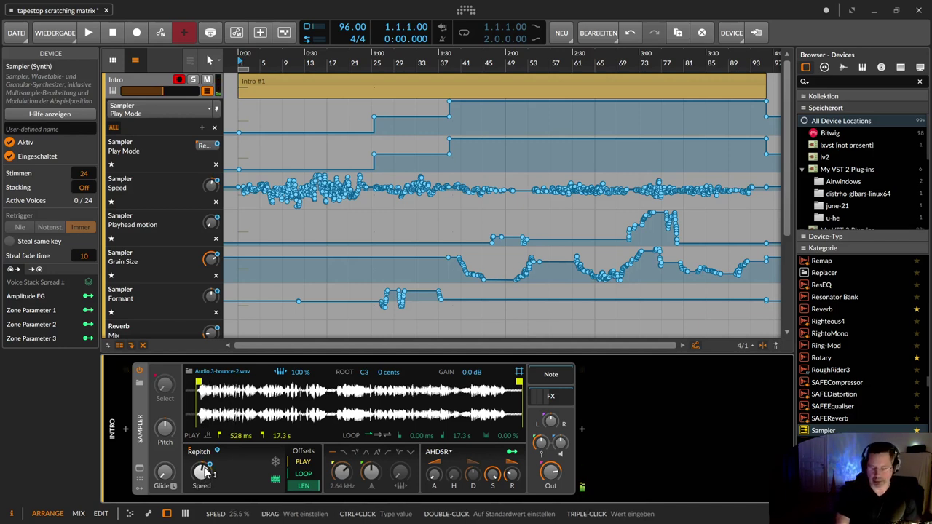
Vary the Sampler's Speed in Repitch mode, taking it down to −25.7 % and up to 102 %
mouse_move(207, 472)
mouse_down()
mouse_move(206, 448)
mouse_move(206, 503)
mouse_move(206, 490)
mouse_up()
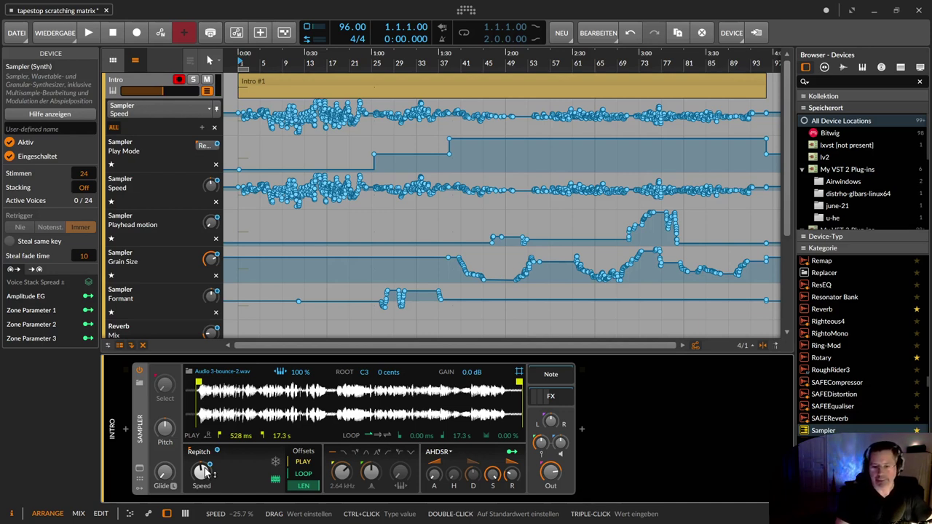
click(448, 452)
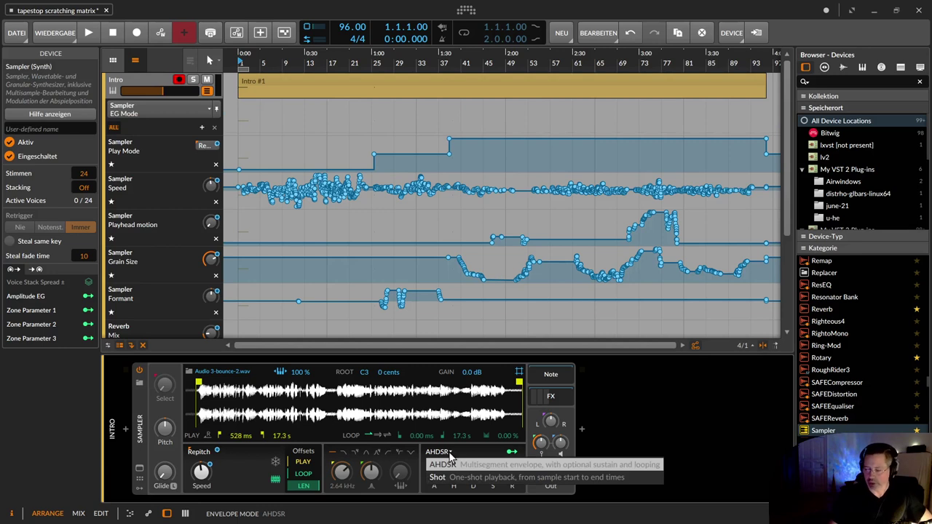
click(207, 481)
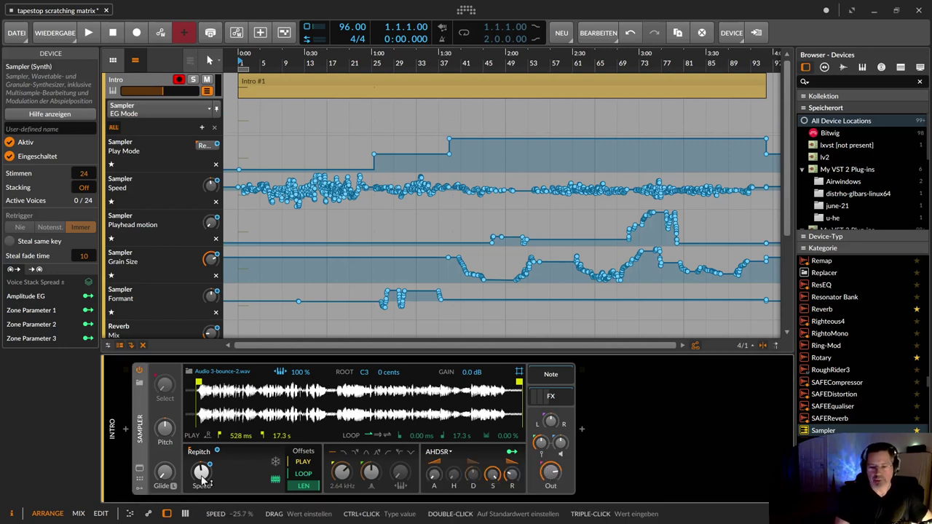
mouse_move(201, 475)
mouse_down()
mouse_move(201, 465)
mouse_move(201, 480)
mouse_up()
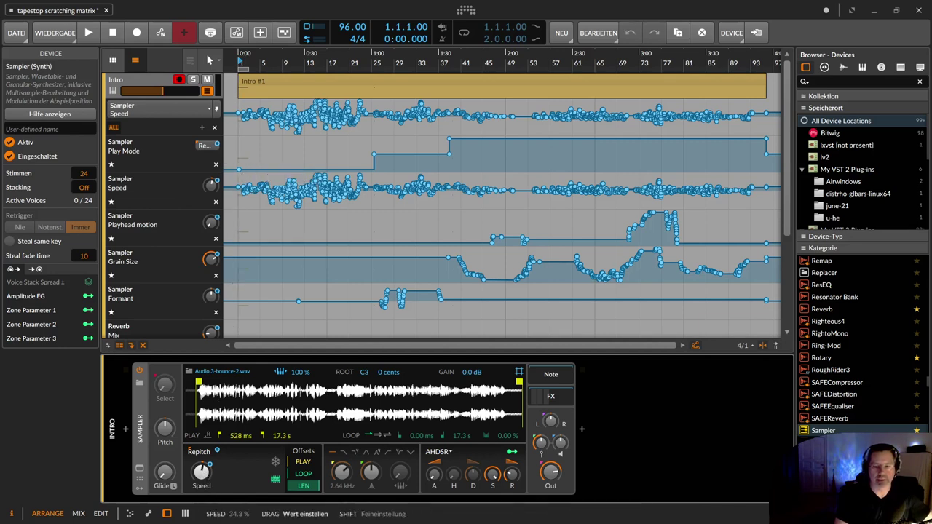
mouse_move(201, 472)
mouse_down()
mouse_move(201, 459)
mouse_move(204, 488)
mouse_up()
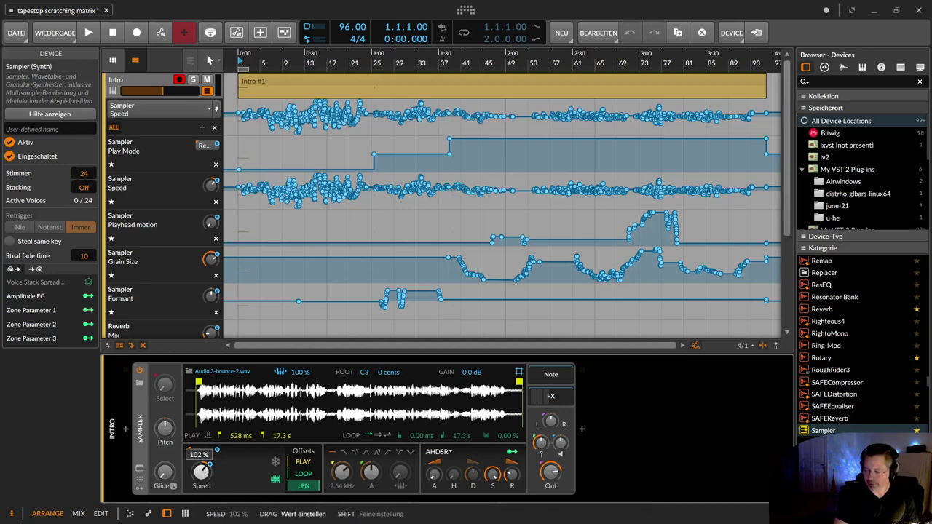
click(202, 473)
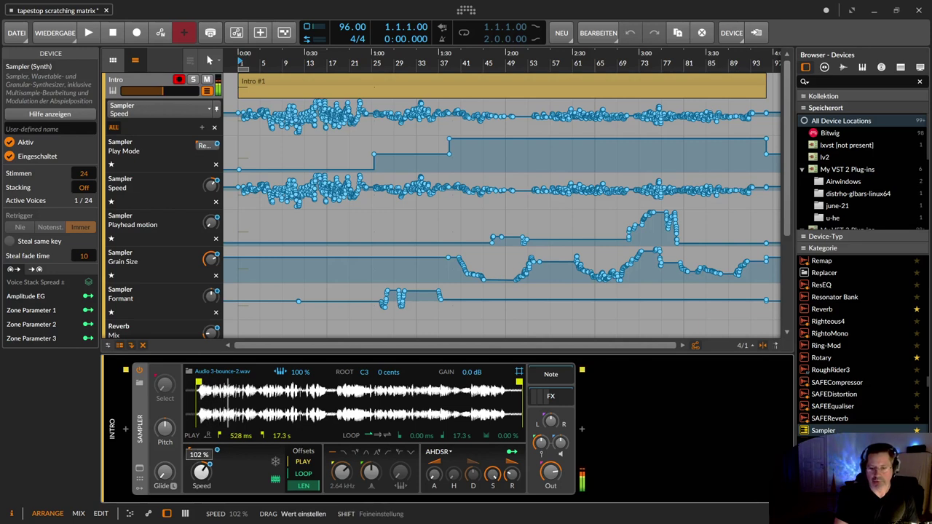
Sweep the Repitch Speed during note playback, slowing to a stop, reversing at about −18.4 %, and ending at 8 %
drag(202, 474, 202, 503)
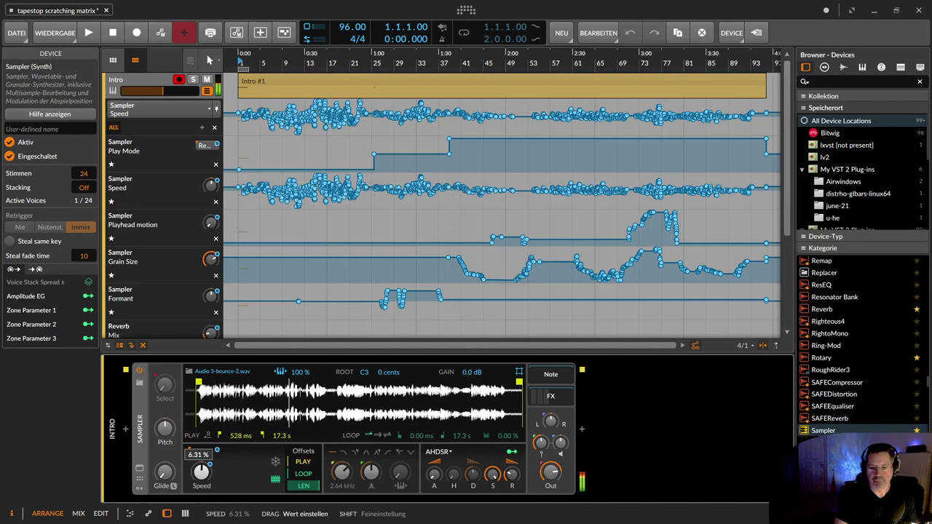
drag(203, 502, 204, 481)
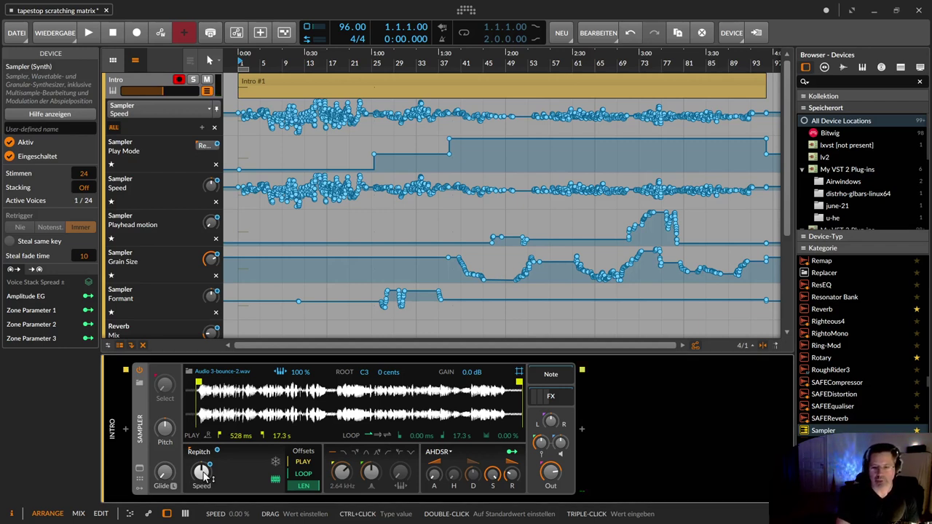
drag(204, 475, 204, 477)
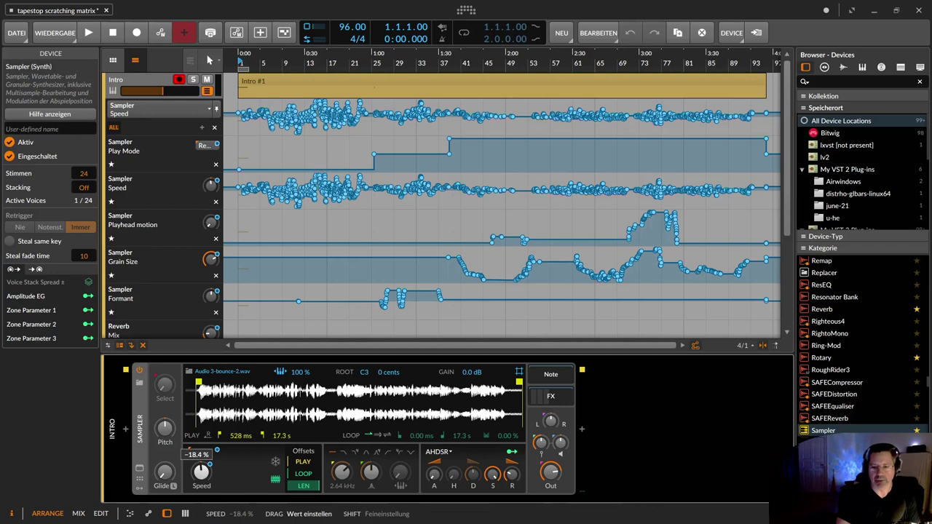
mouse_move(204, 475)
mouse_down()
mouse_move(204, 459)
mouse_move(201, 503)
mouse_move(201, 446)
mouse_move(201, 471)
mouse_up()
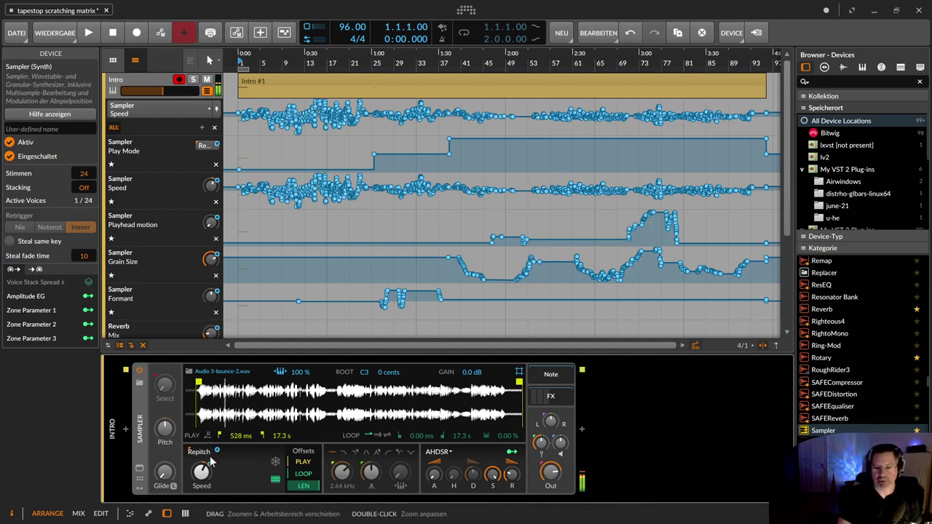
drag(204, 473, 202, 505)
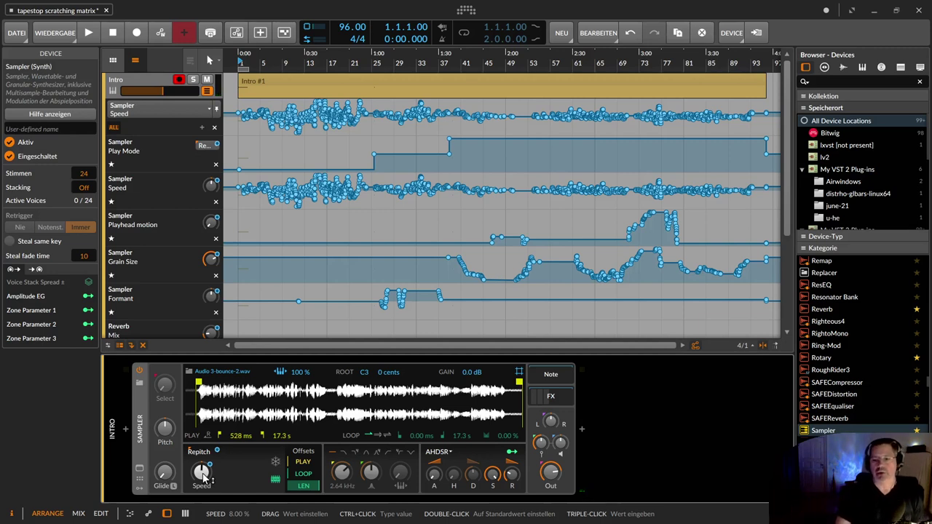
Switch the Sampler's play mode to Cycles, vary Speed, and raise Formant to about +20.35 st
click(200, 453)
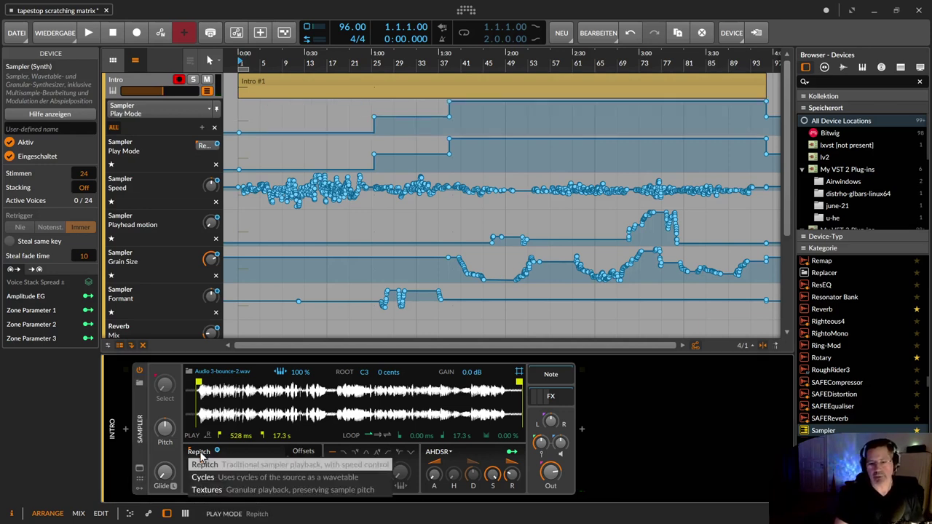
click(201, 462)
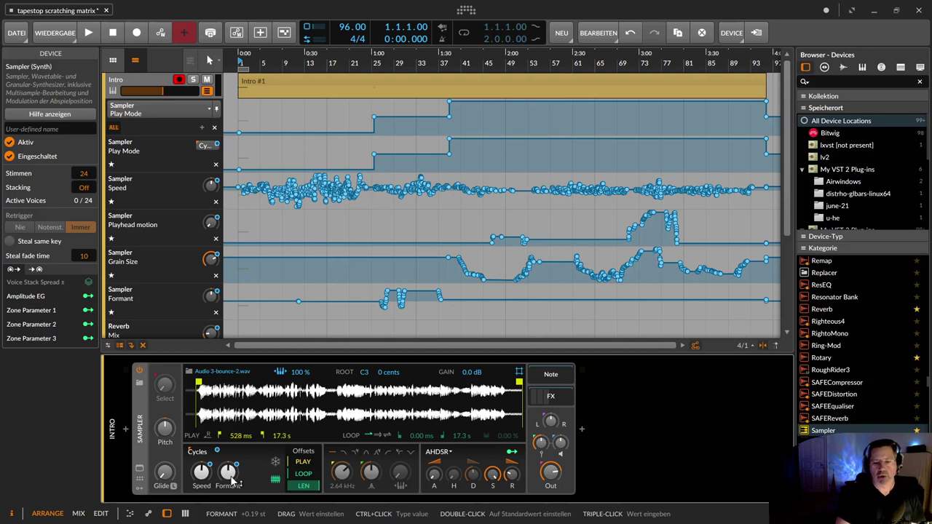
click(228, 474)
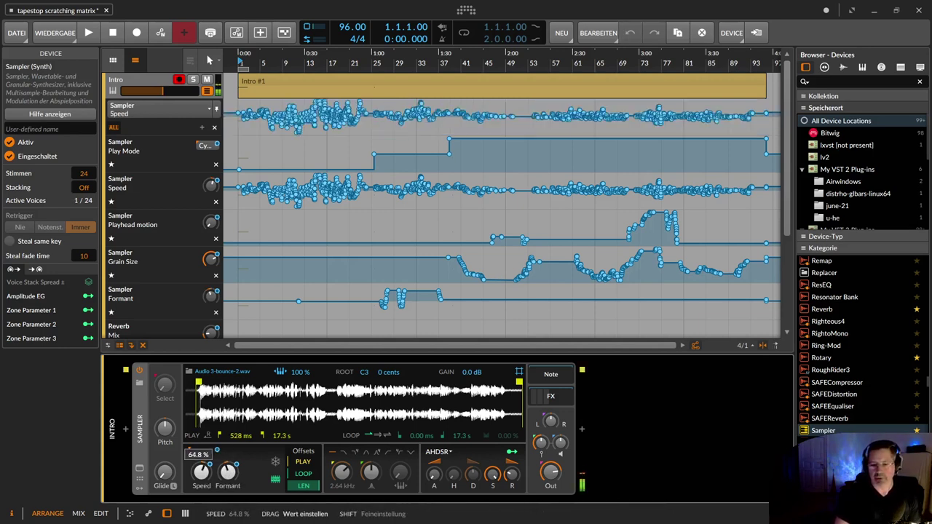
drag(228, 474, 201, 486)
click(201, 472)
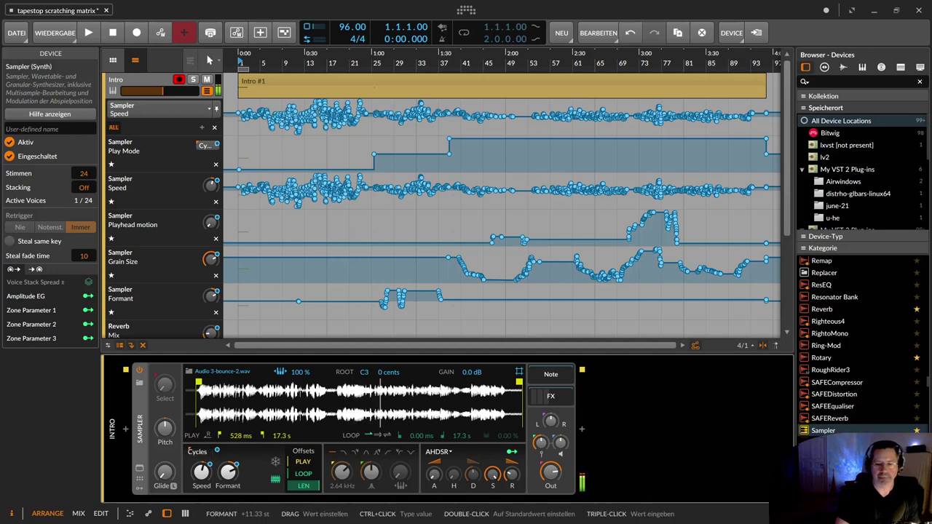
click(228, 472)
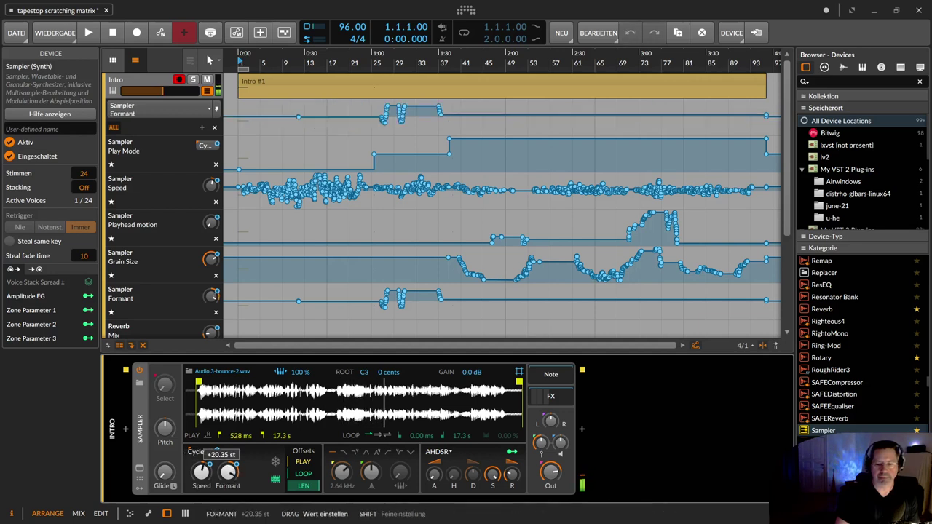
Switch the Sampler's play mode to Textures and set Speed to about 59.2 %
click(195, 452)
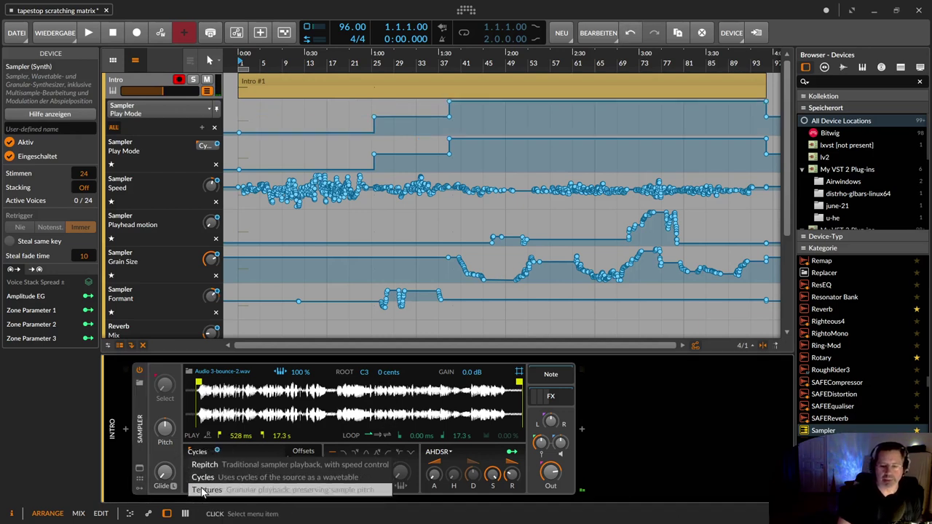
click(202, 492)
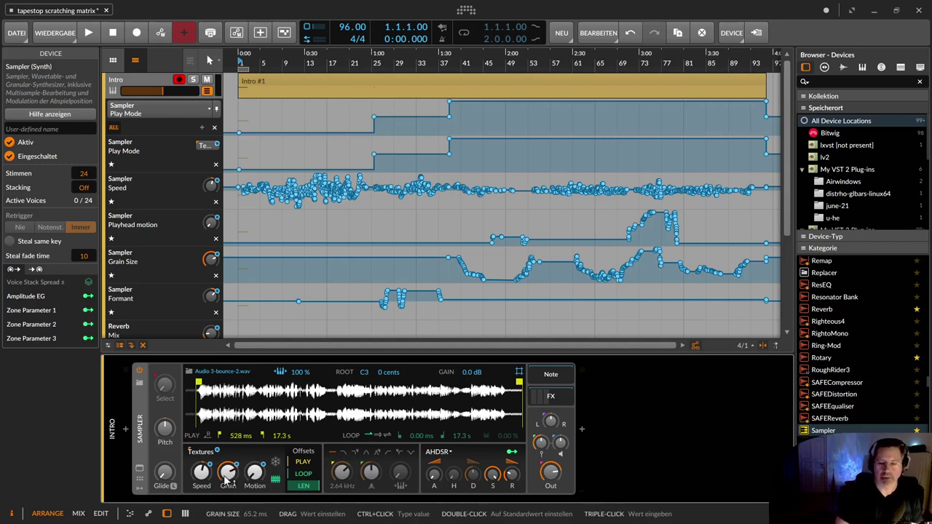
drag(205, 475, 204, 465)
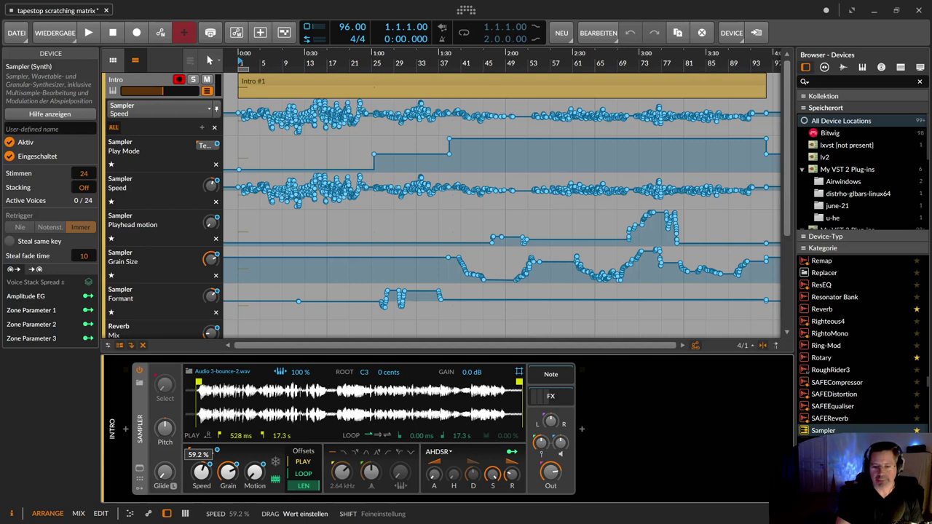
Try different grain sizes in Textures mode, lowering to about 15.5 ms and raising to 33.6 ms
click(229, 473)
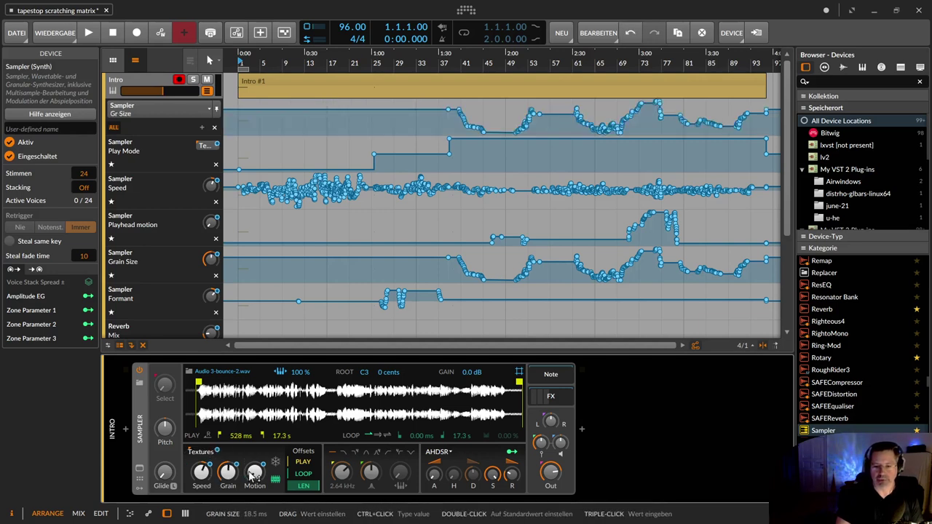
click(255, 472)
click(228, 472)
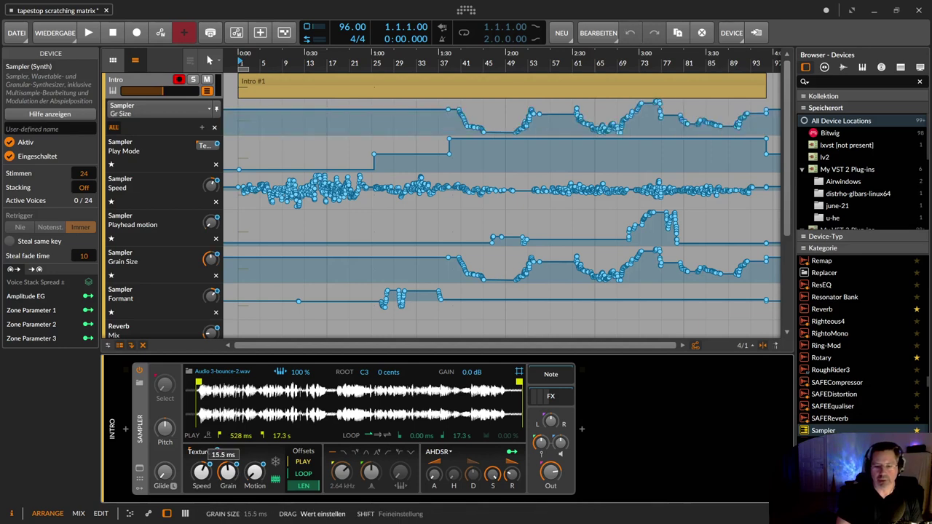
click(202, 472)
click(228, 472)
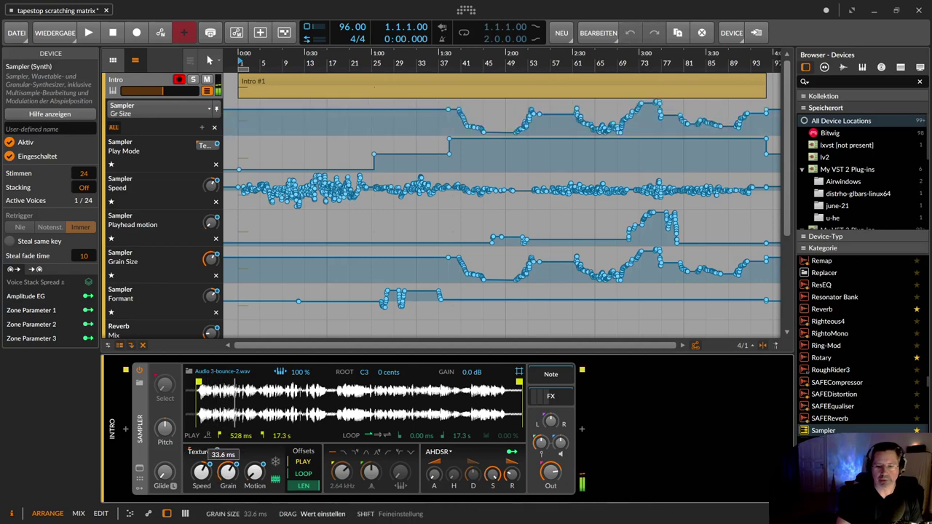
Lower Speed to about 15.2 % and vary the grain size between about 35.1 ms and 11.0 ms
drag(228, 472, 202, 491)
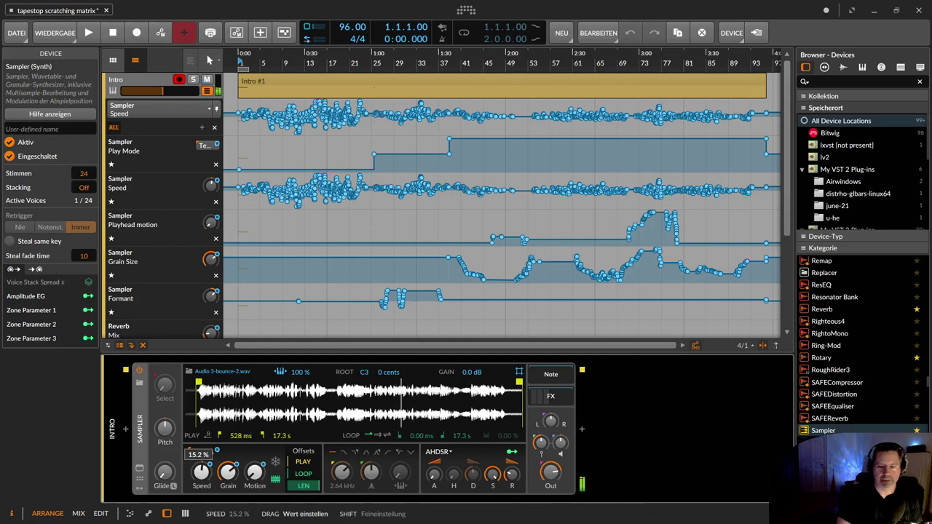
click(228, 472)
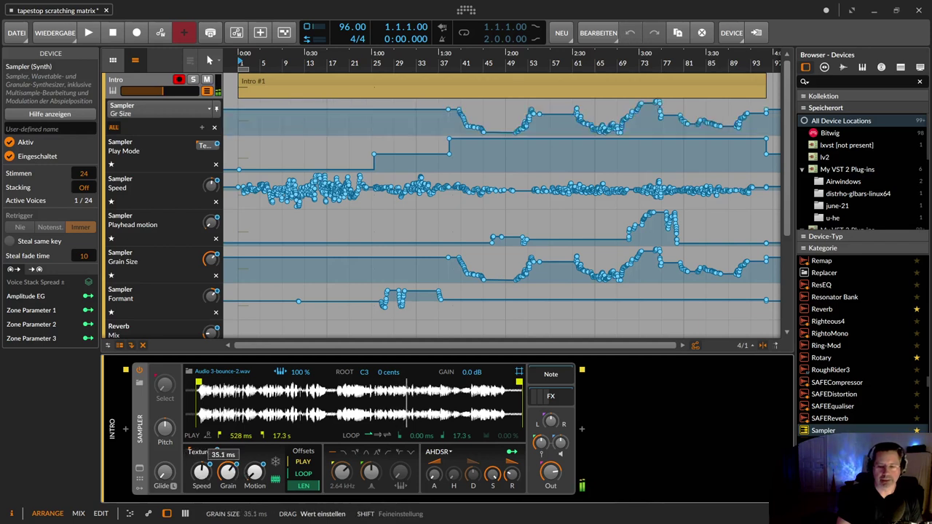
drag(228, 472, 228, 472)
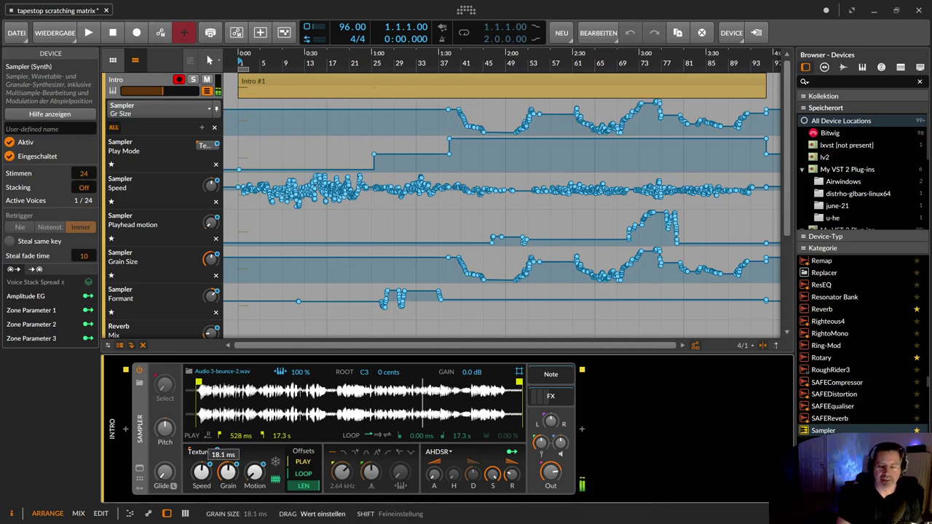
mouse_move(228, 472)
mouse_down()
mouse_move(202, 481)
mouse_move(228, 475)
mouse_up()
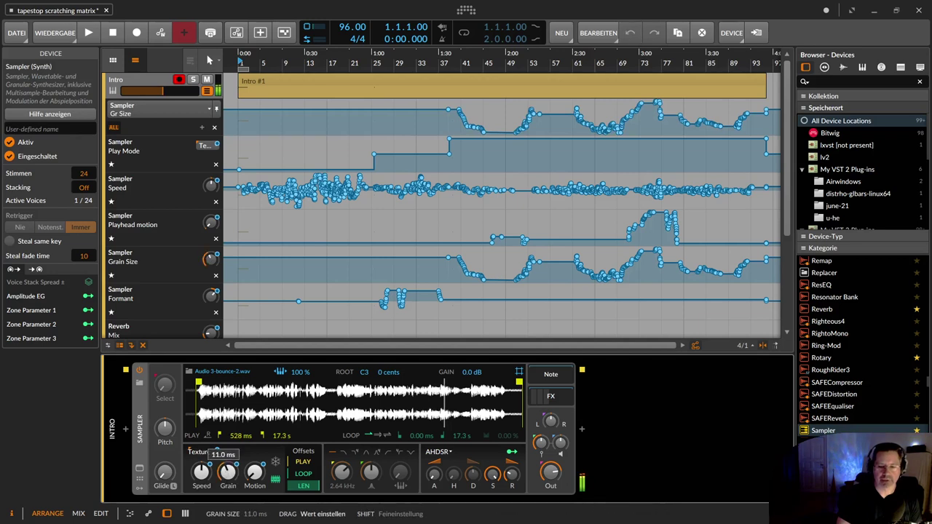
drag(228, 472, 228, 472)
Raise the Sampler's playhead Motion in Textures mode to about its maximum
click(254, 472)
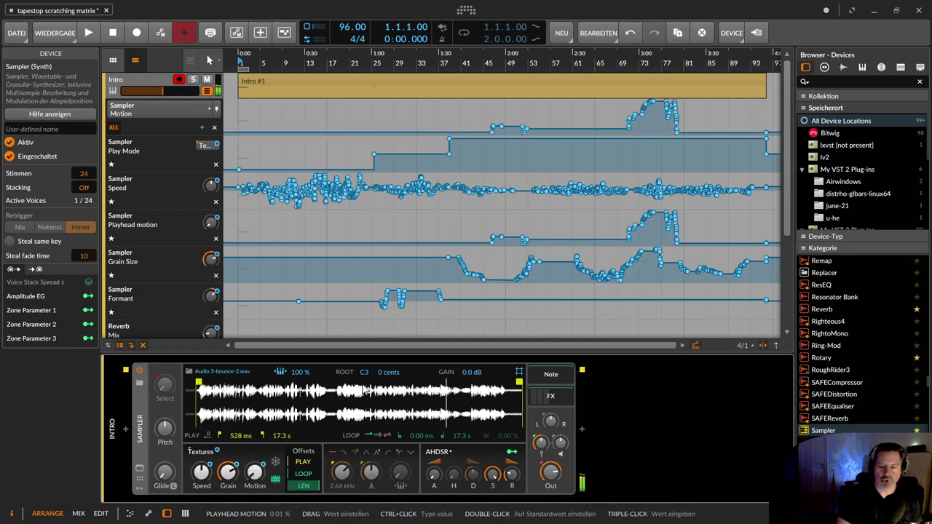
drag(255, 472, 255, 455)
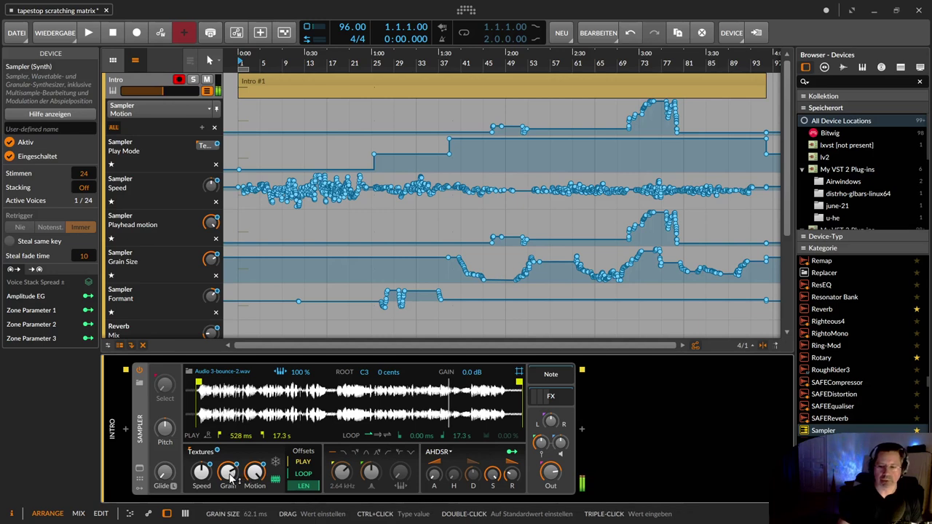
Raise the Sampler's grain size to 300 ms in Textures mode and set Speed to about -15.2 %
drag(201, 472, 226, 474)
click(228, 472)
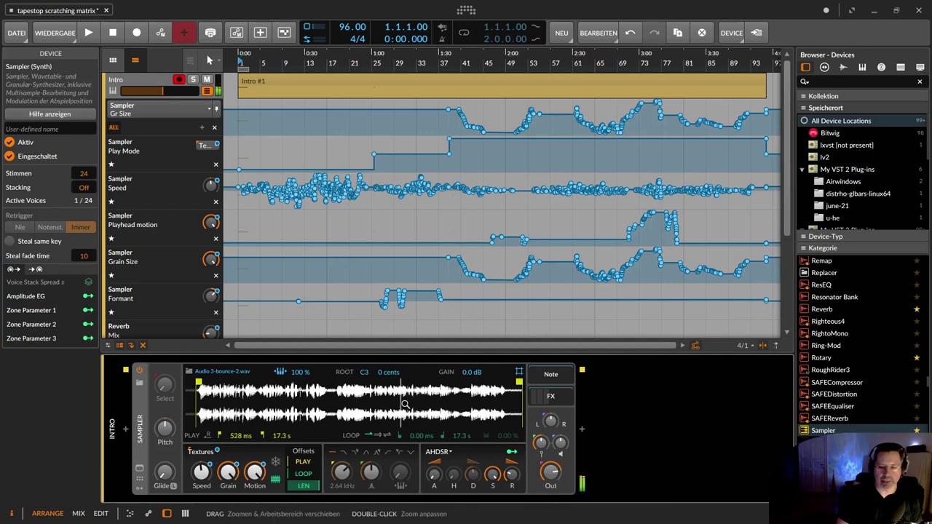
drag(398, 405, 352, 409)
double_click(368, 419)
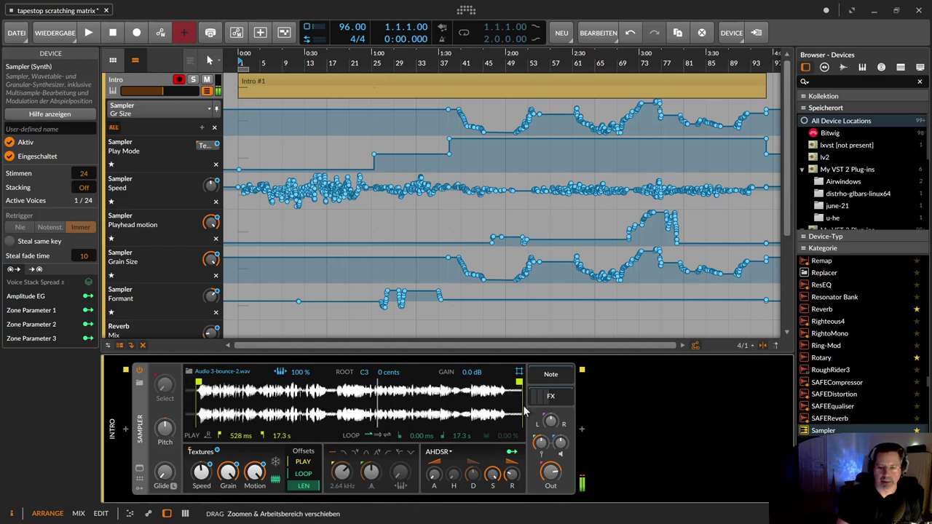
click(201, 473)
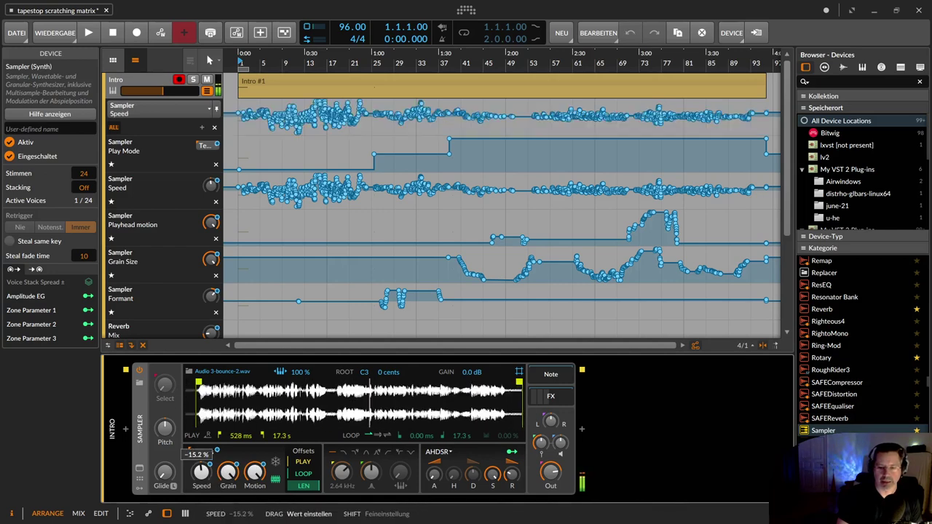
drag(202, 473, 205, 478)
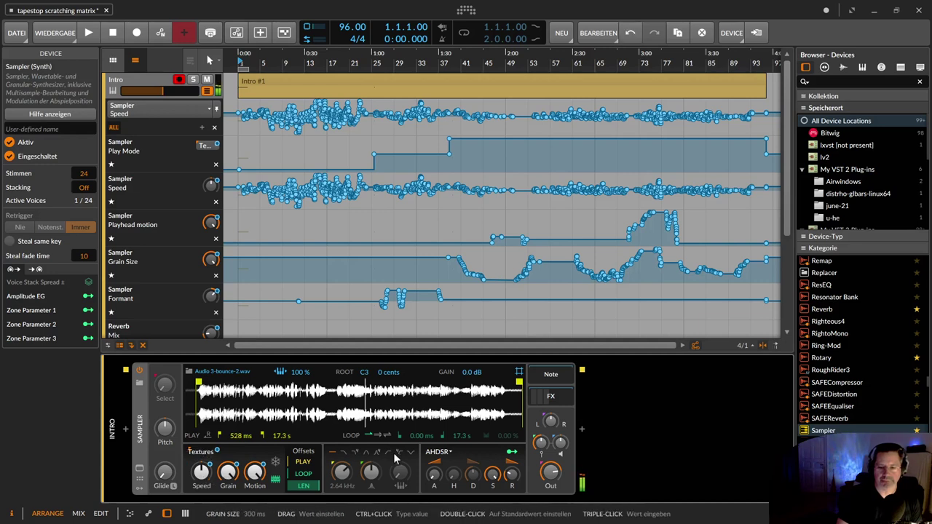
Zoom into the sample waveform around the playhead and check the Sampler's play position offset
drag(367, 402, 308, 408)
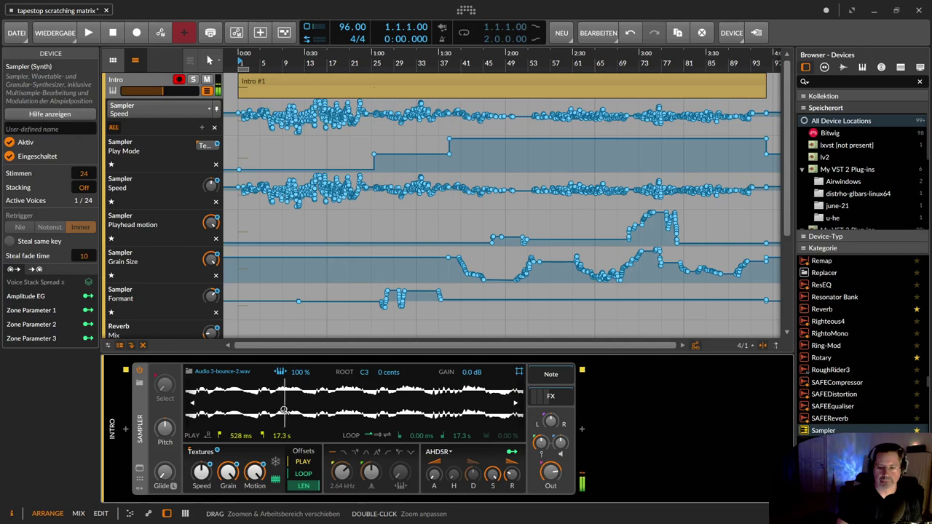
click(306, 464)
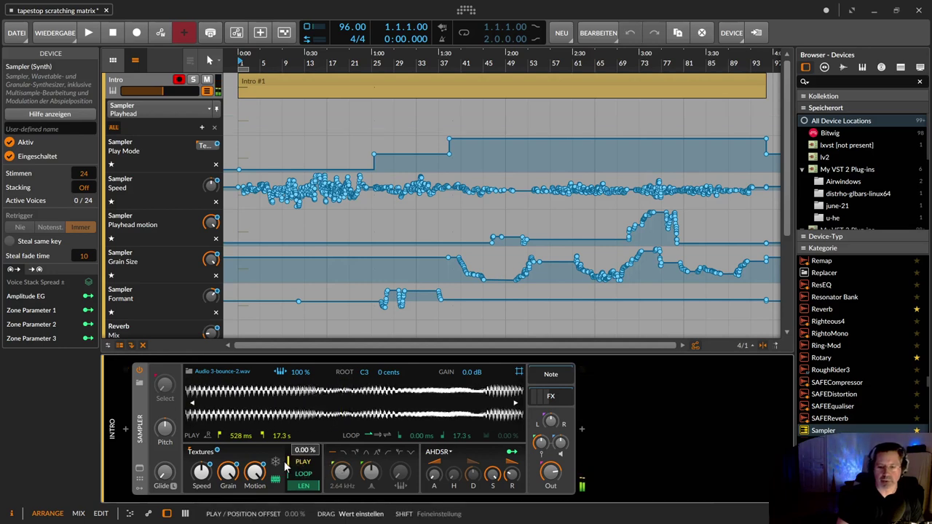
click(286, 466)
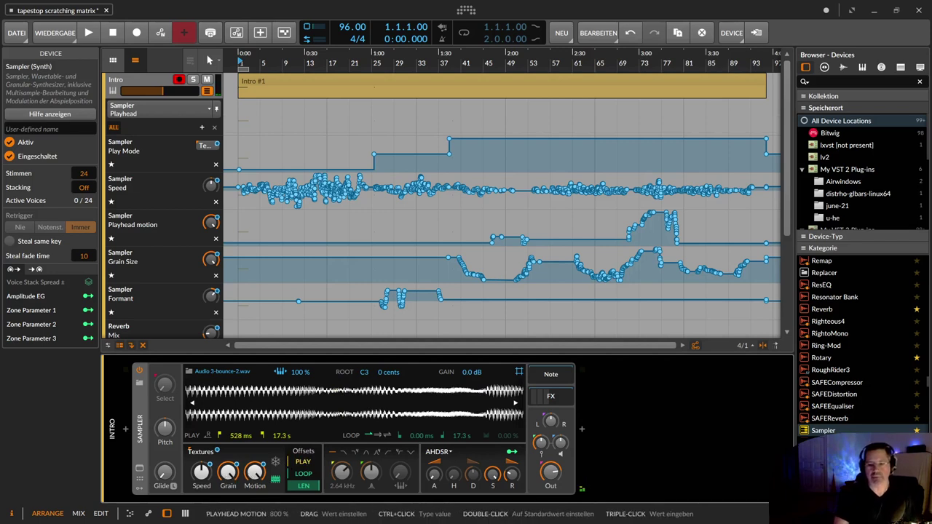
Lower the Sampler's Motion to its minimum, with grain size at about 4.11 ms and Speed at about 32.0 %
mouse_move(228, 470)
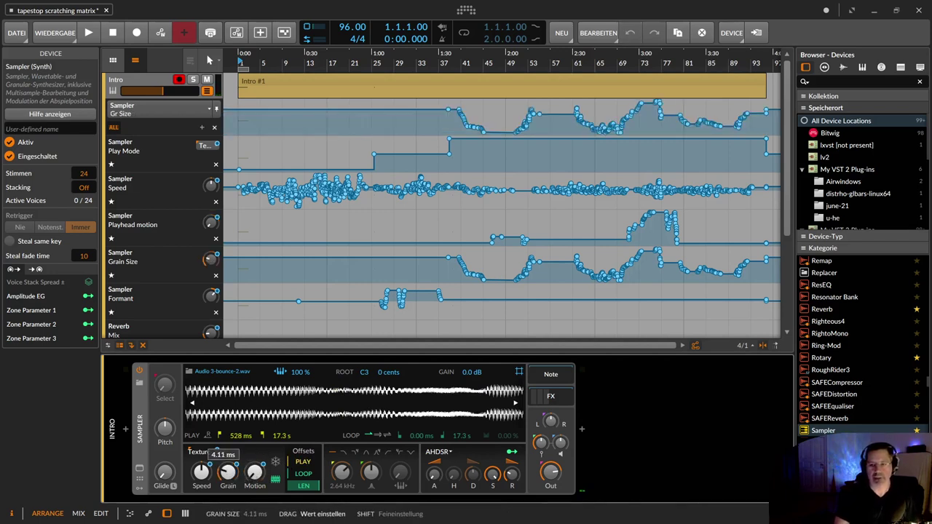
drag(228, 472, 201, 472)
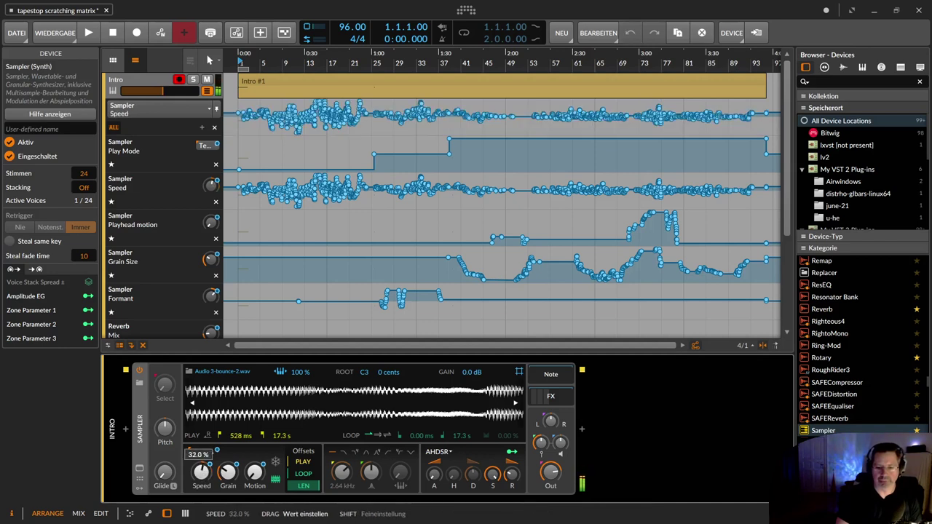
drag(201, 472, 201, 472)
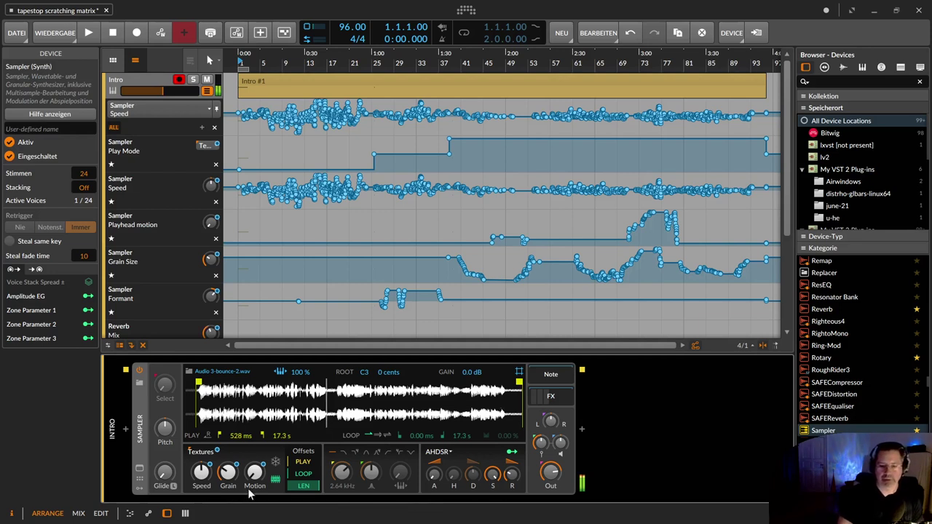
Raise the grain size gradually through about 6.95 ms and 10.5 ms to about 24.4 ms
click(228, 472)
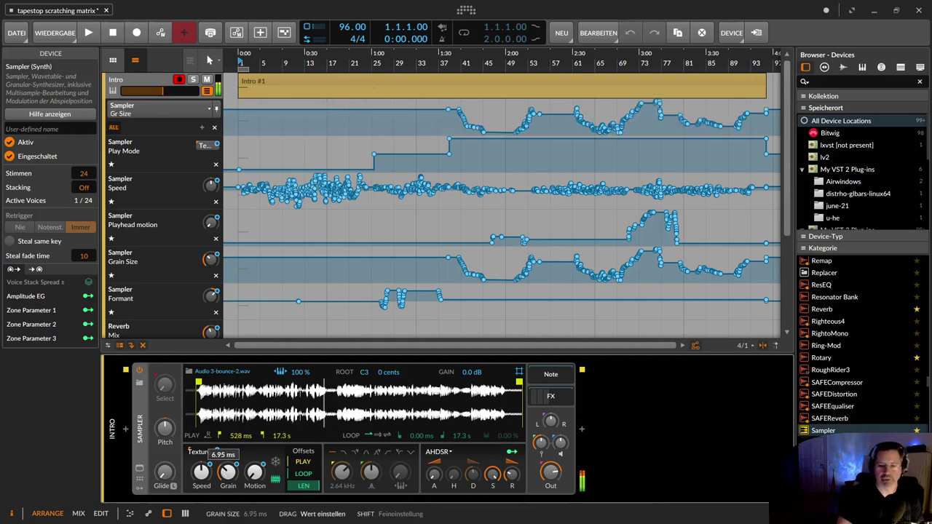
drag(228, 472, 228, 466)
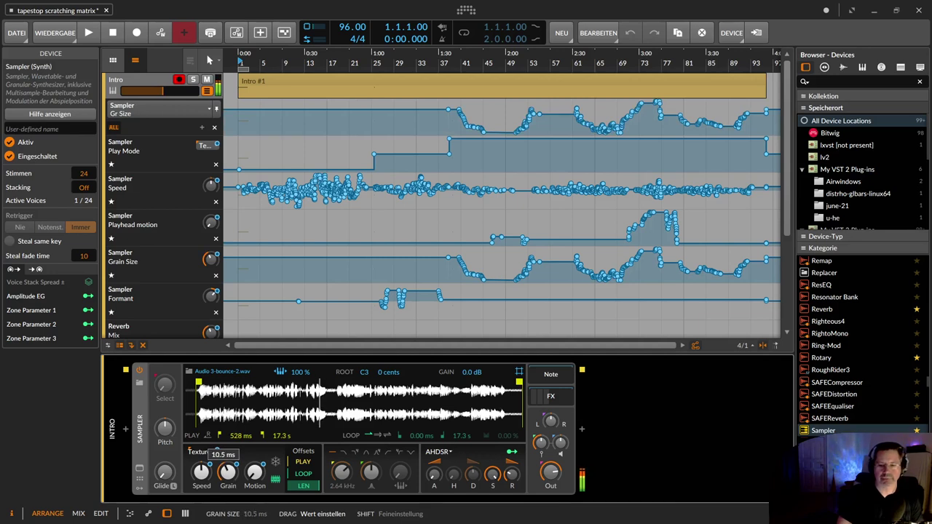
drag(228, 472, 228, 466)
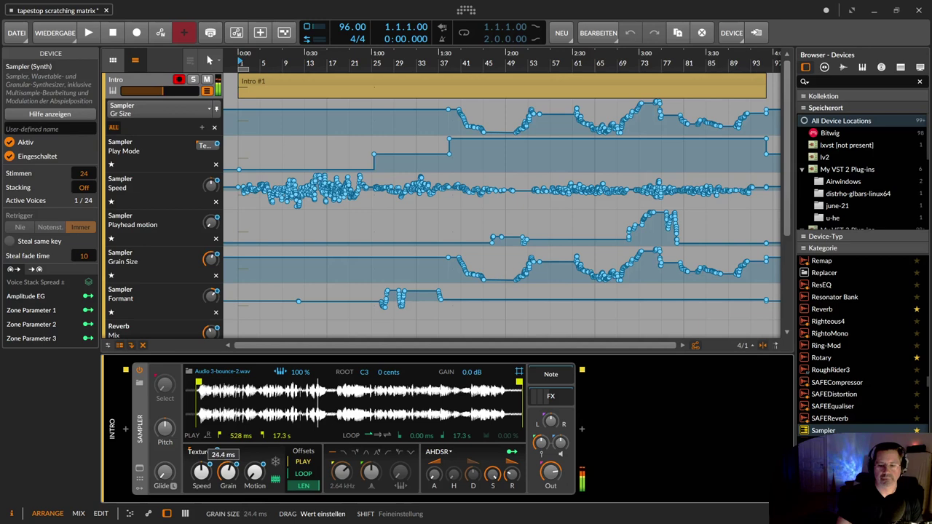
Swing the Sampler's Speed back and forth between about 48.0 % and -42.4 % to scratch the sample
click(201, 472)
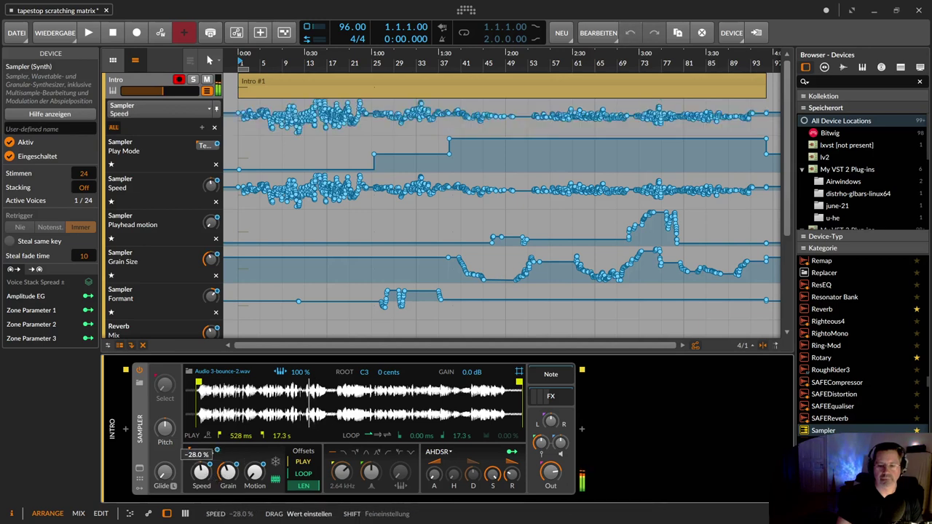
drag(201, 472, 201, 444)
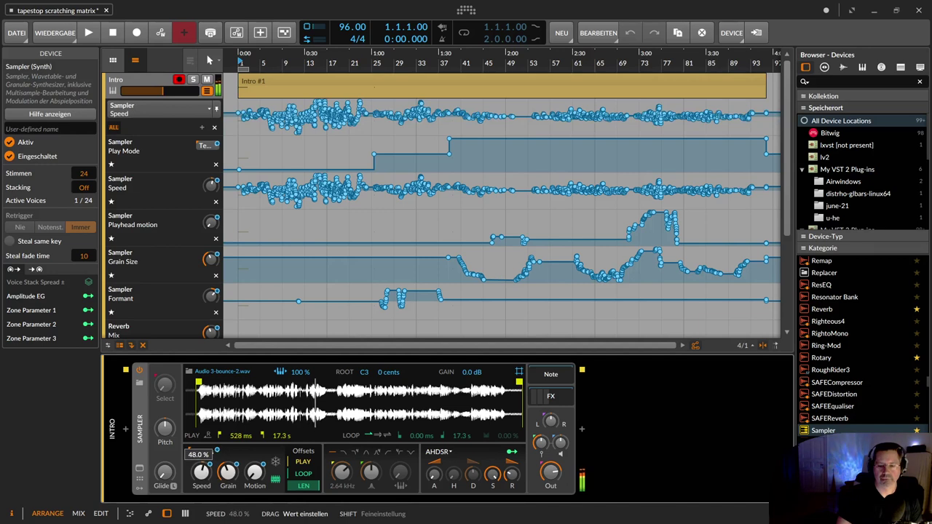
drag(201, 472, 201, 510)
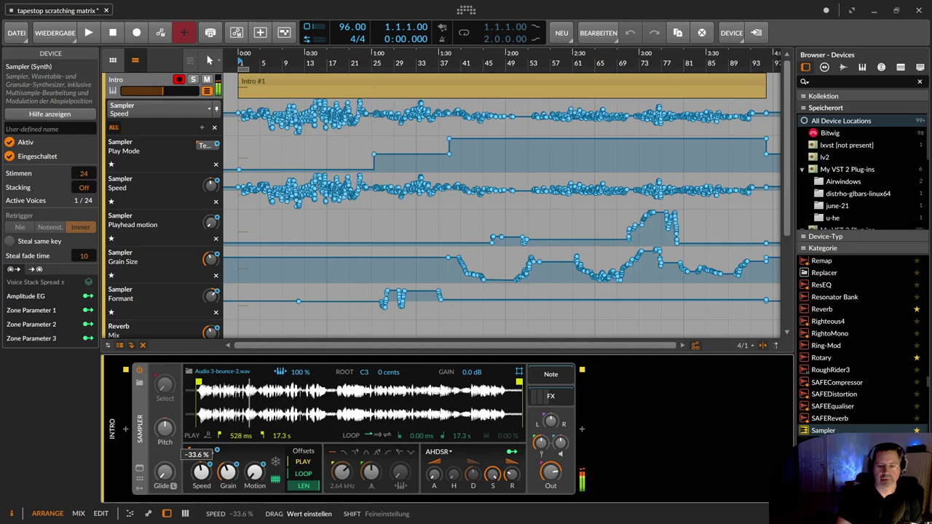
drag(201, 472, 201, 450)
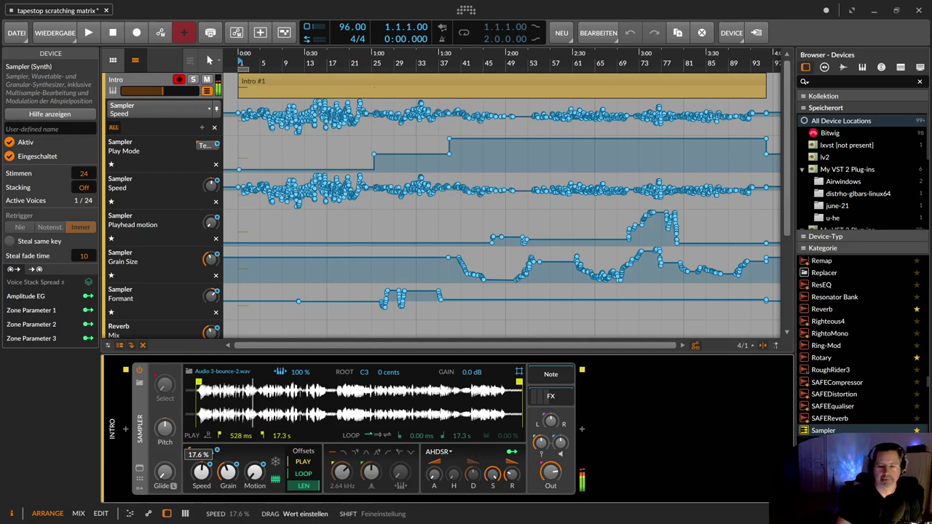
drag(201, 451, 201, 469)
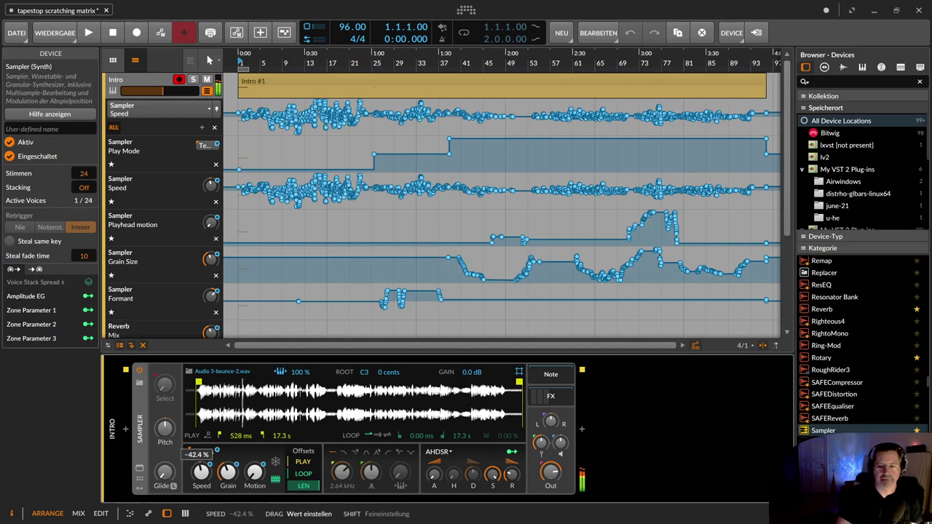
Lower the grain size to its minimum and vary Speed from about 24.8 % down to -400 %
drag(201, 472, 227, 472)
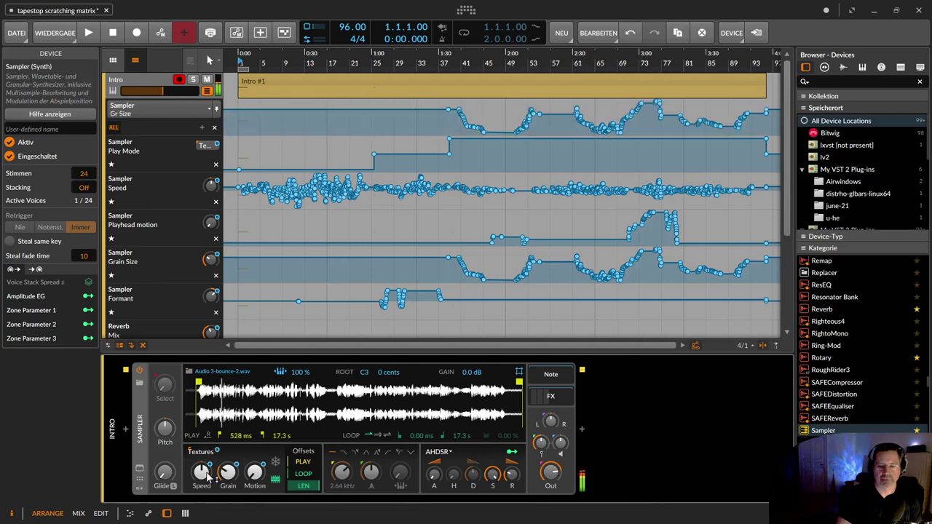
click(207, 472)
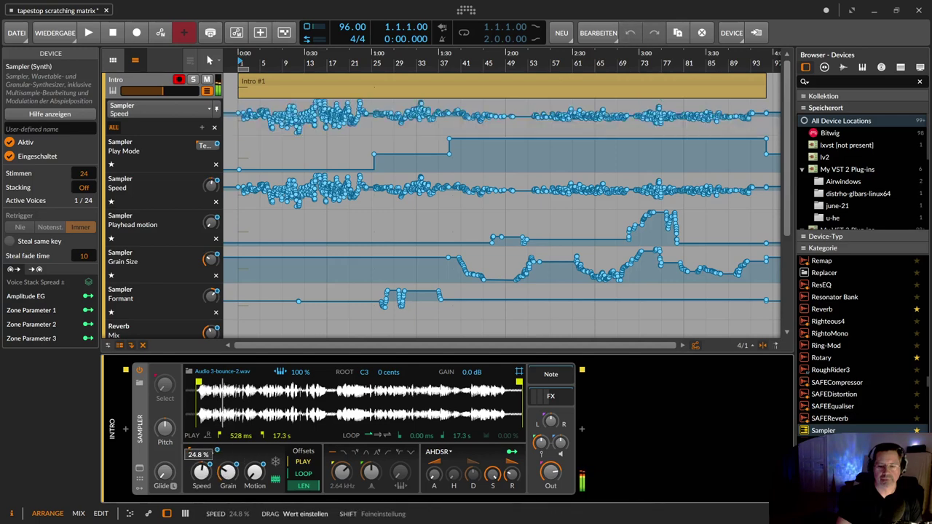
drag(224, 472, 202, 484)
click(202, 472)
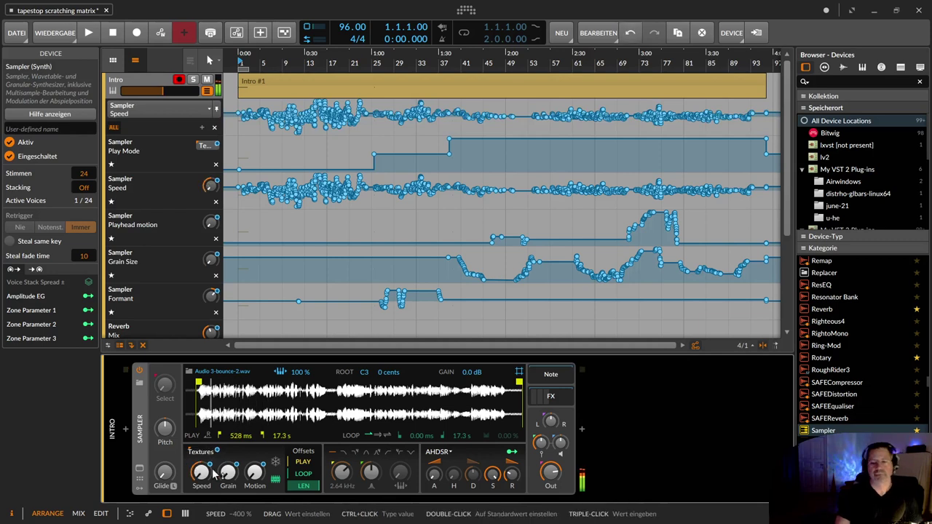
Open the Sampler's FX chain and examine its Dynamics, Tool and Reverb devices, including the Chorus in the Reverb's Tank FX
click(538, 403)
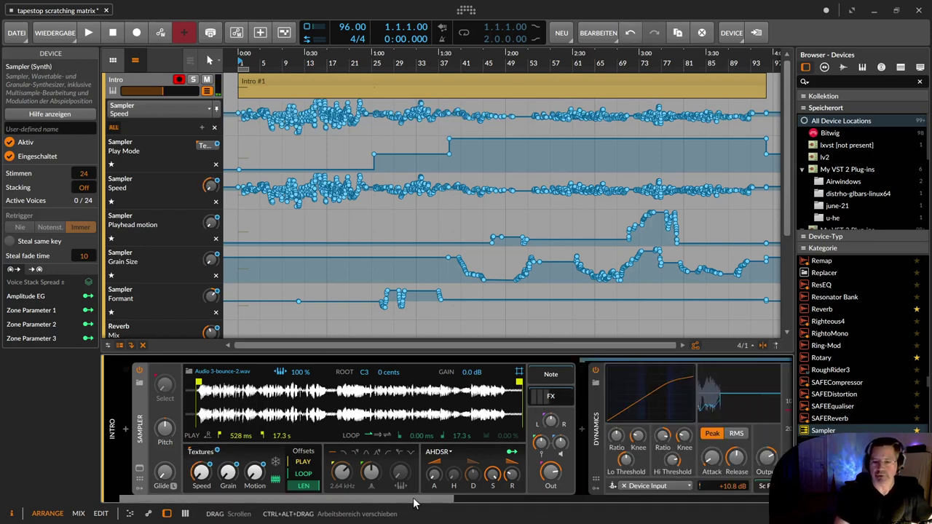
drag(414, 502, 482, 501)
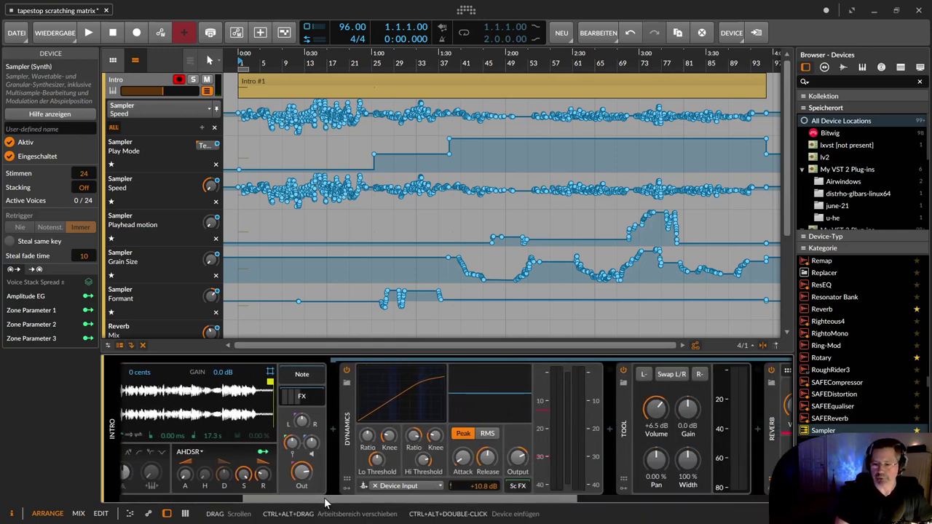
drag(321, 502, 466, 471)
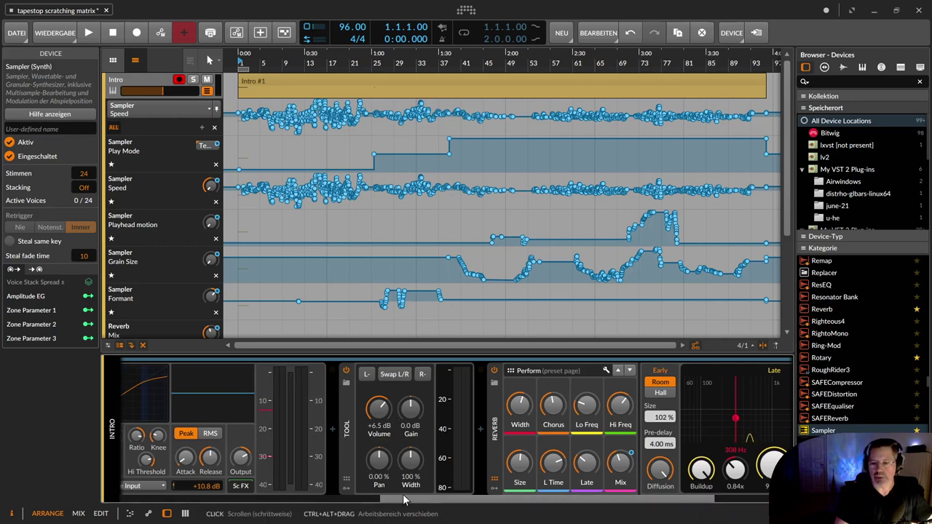
drag(407, 501, 564, 484)
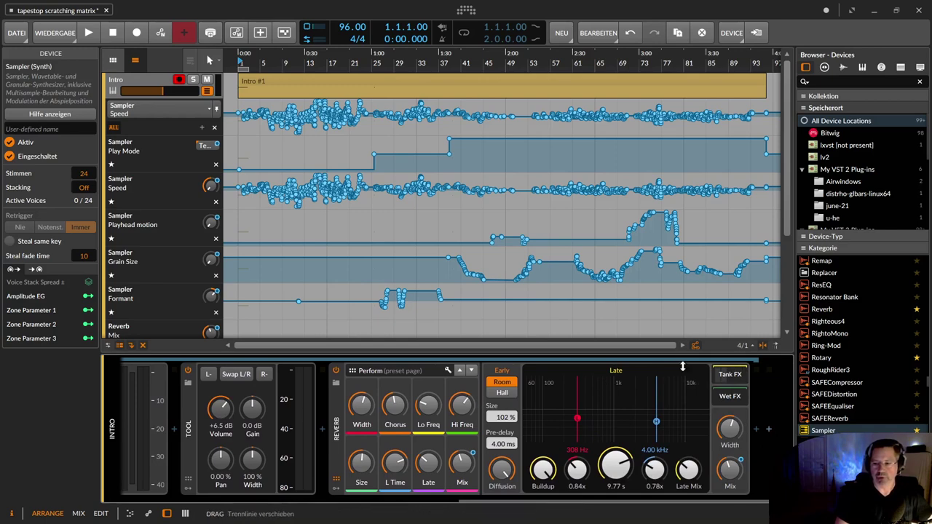
click(721, 375)
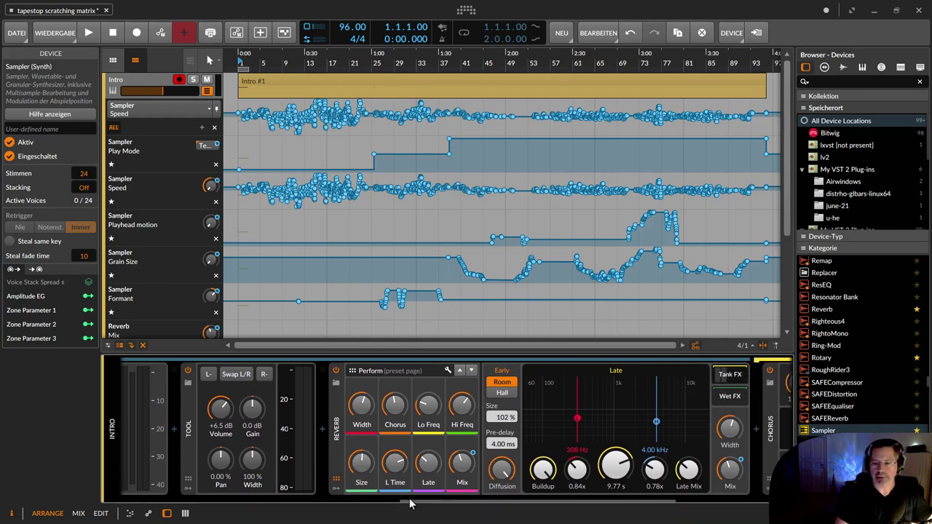
drag(415, 503, 110, 503)
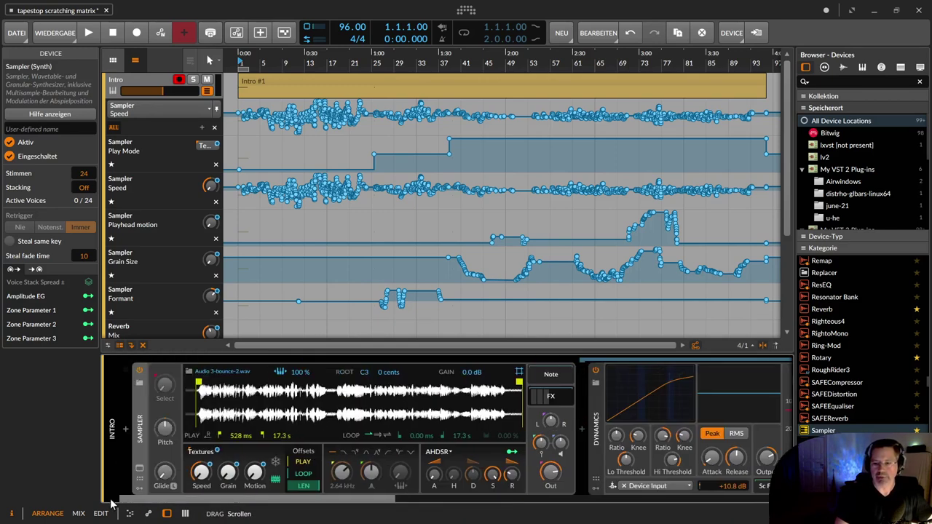